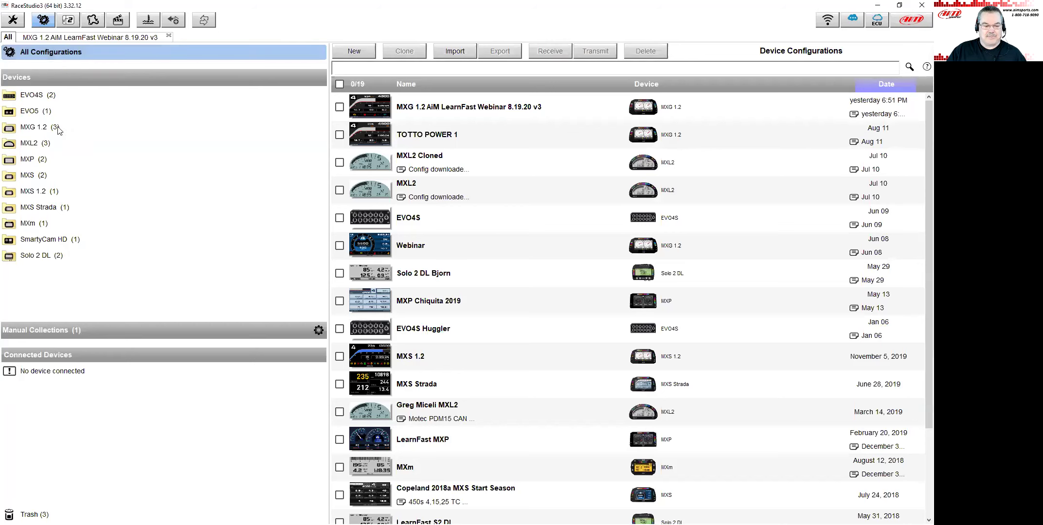
- Open the MXG 1.2 AiM LearnFast Webinar 8.19.20 v3 configuration from the Webinar manual collection
click(61, 326)
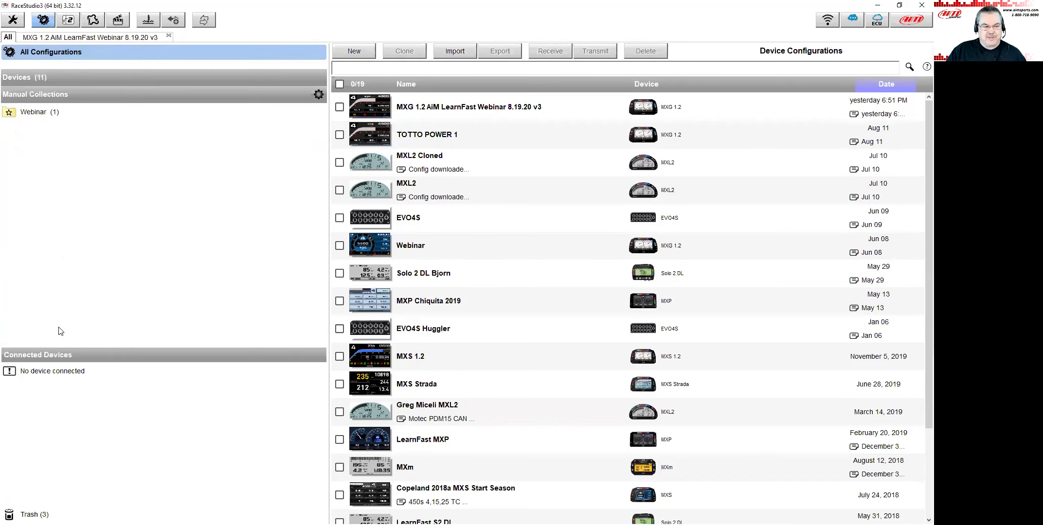
click(34, 112)
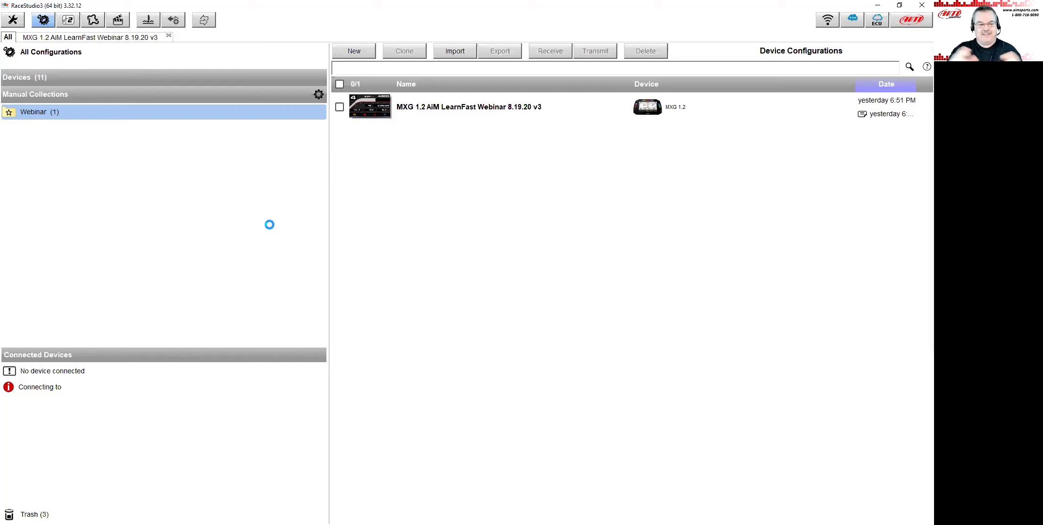
drag(540, 113, 330, 202)
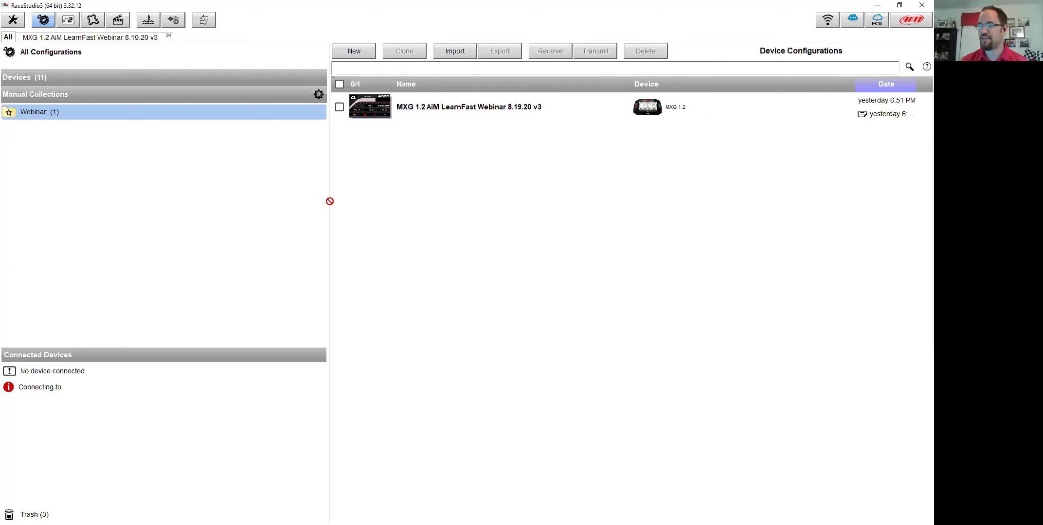
drag(330, 201, 511, 179)
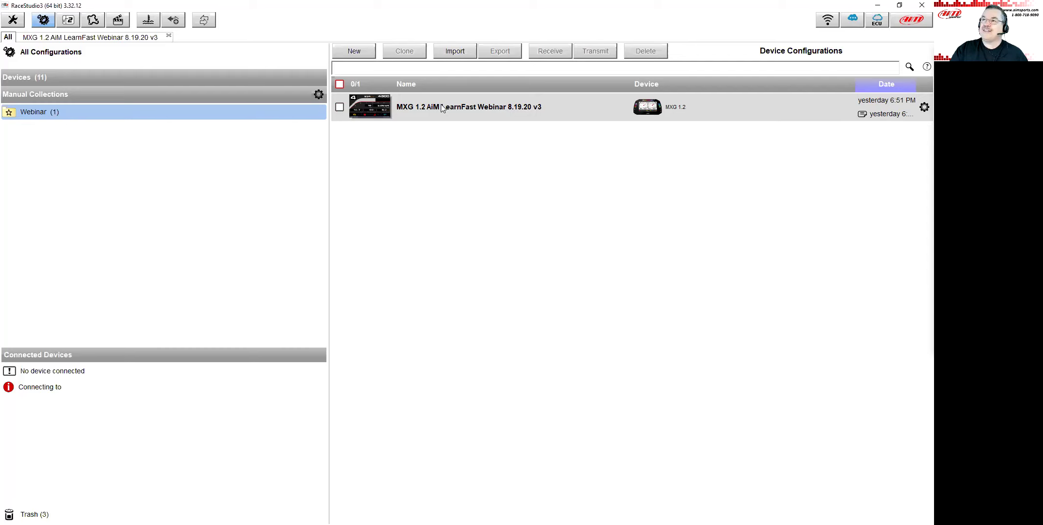
double_click(471, 108)
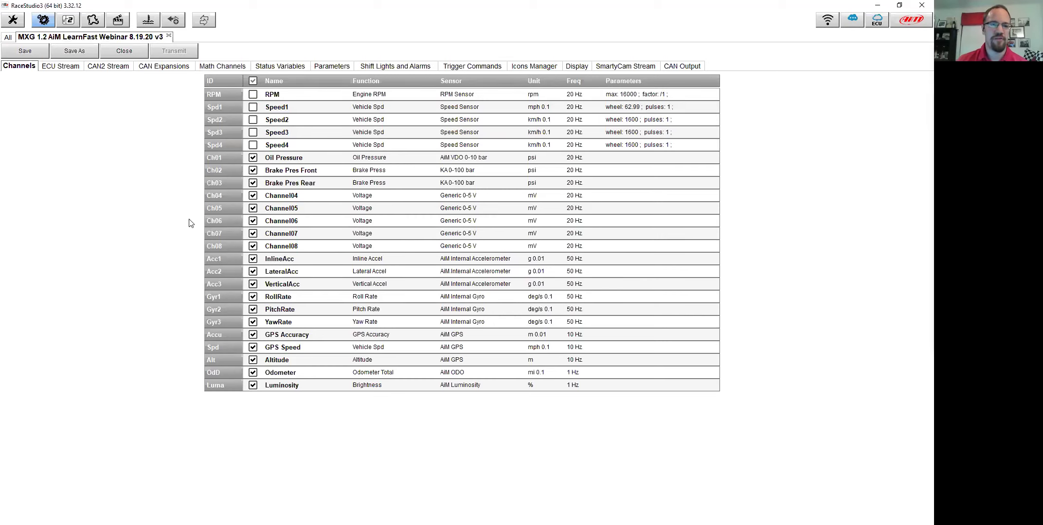
- Examine the configuration's hardware channels and the BMW_MINI ECU stream channels
click(58, 70)
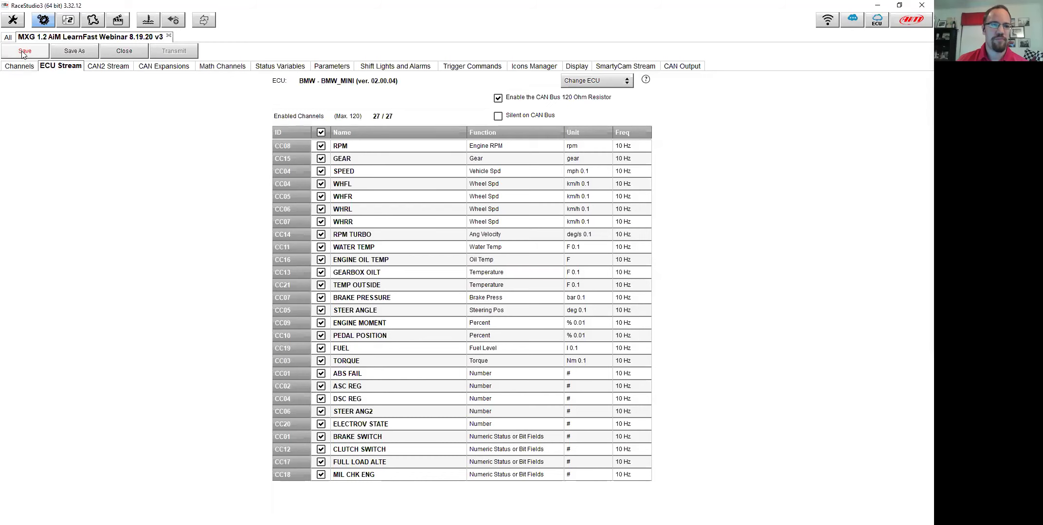
click(25, 70)
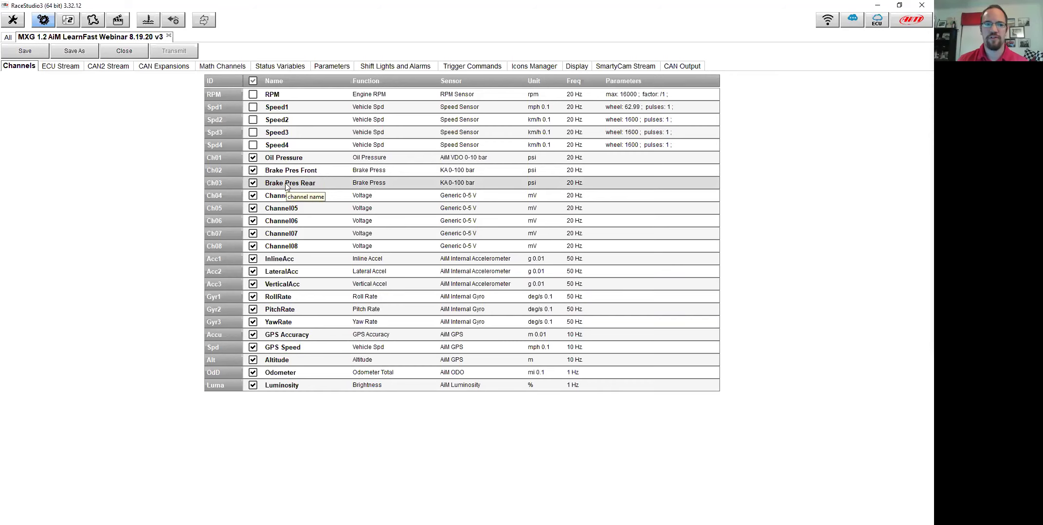
click(68, 69)
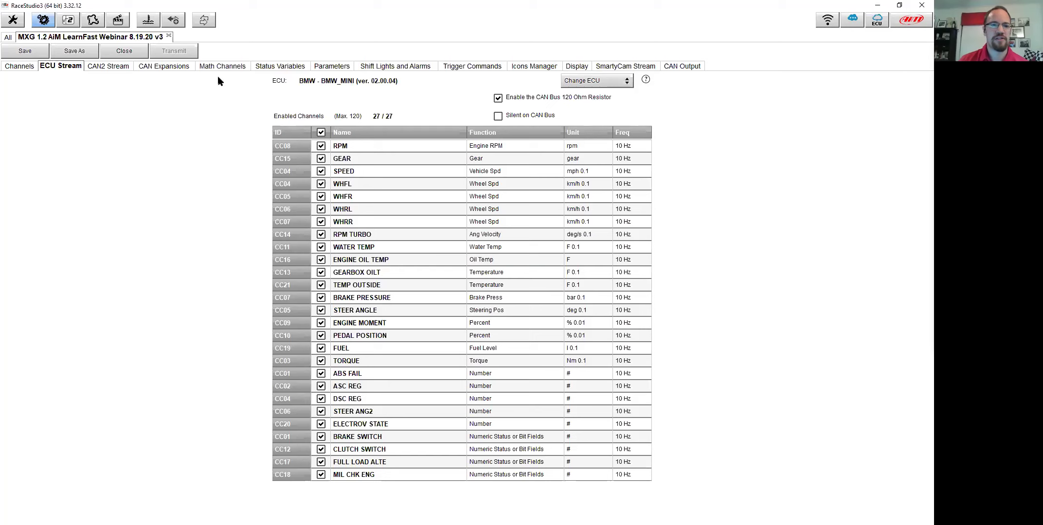
- Examine the conditions defined for the OVER LIMIT and OVER REV status variables
click(284, 71)
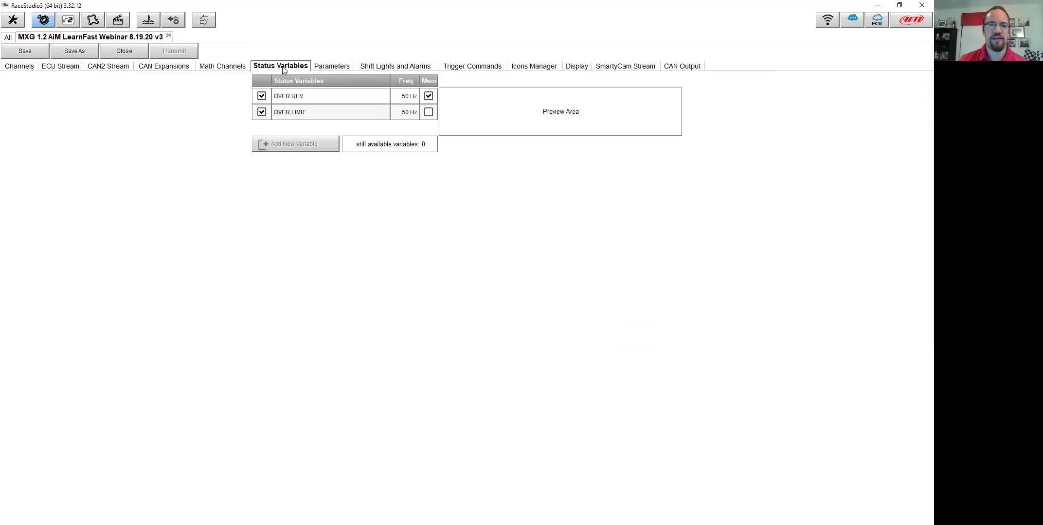
click(411, 113)
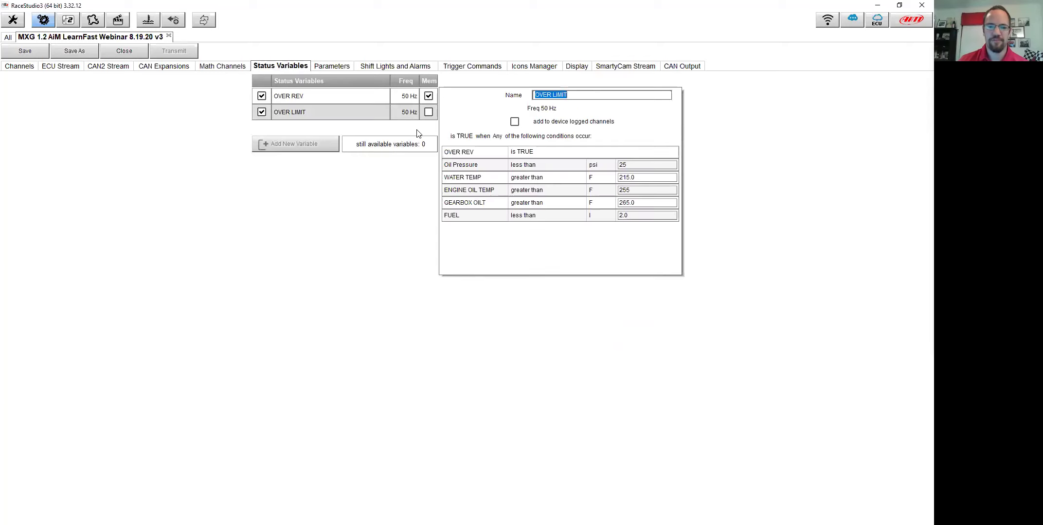
click(343, 98)
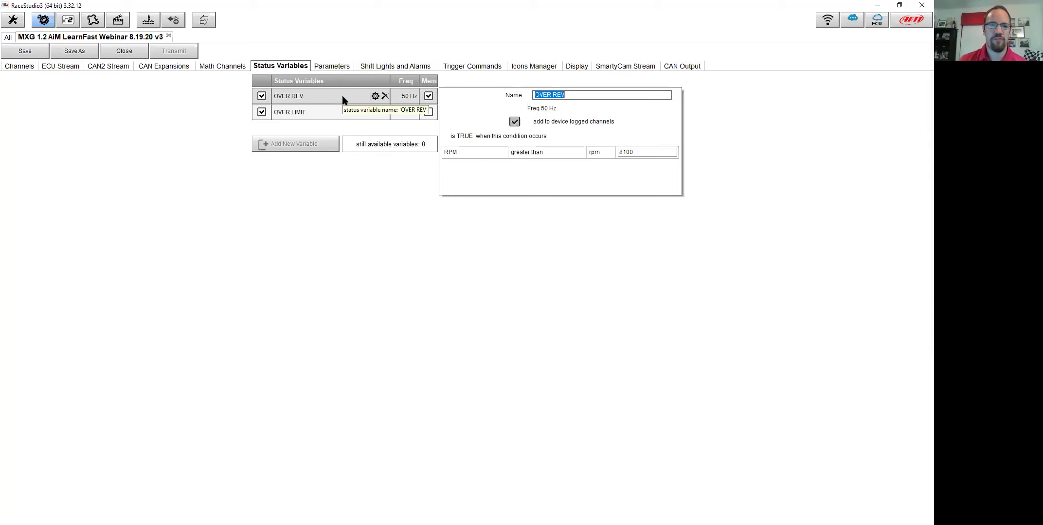
- Review the configured math channels and the trigger commands through to the Reverse camera command
click(217, 67)
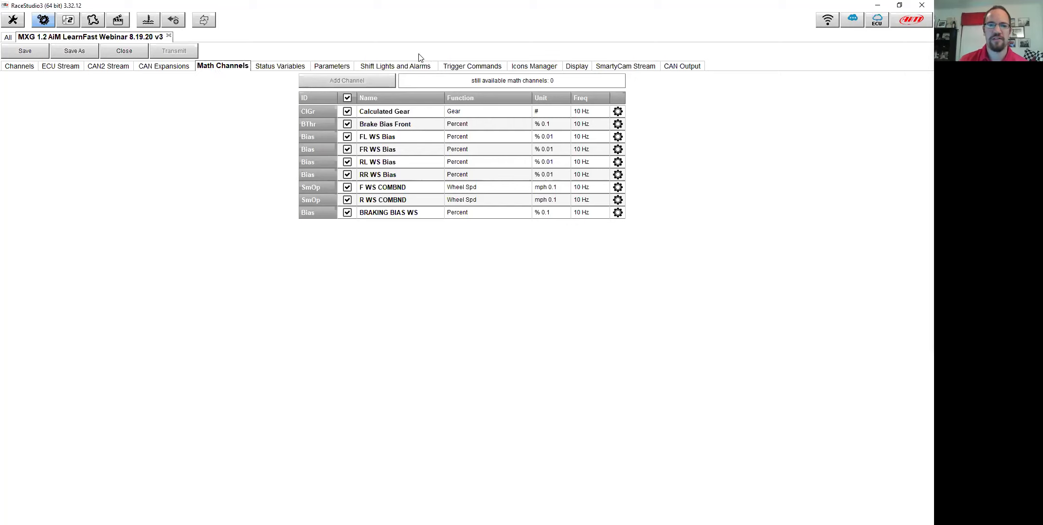
click(467, 63)
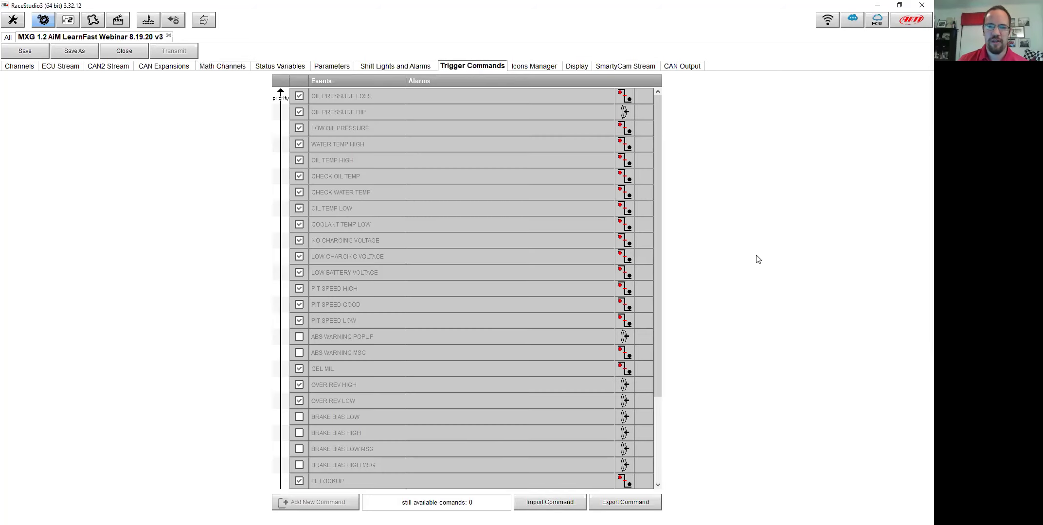
drag(656, 106, 655, 211)
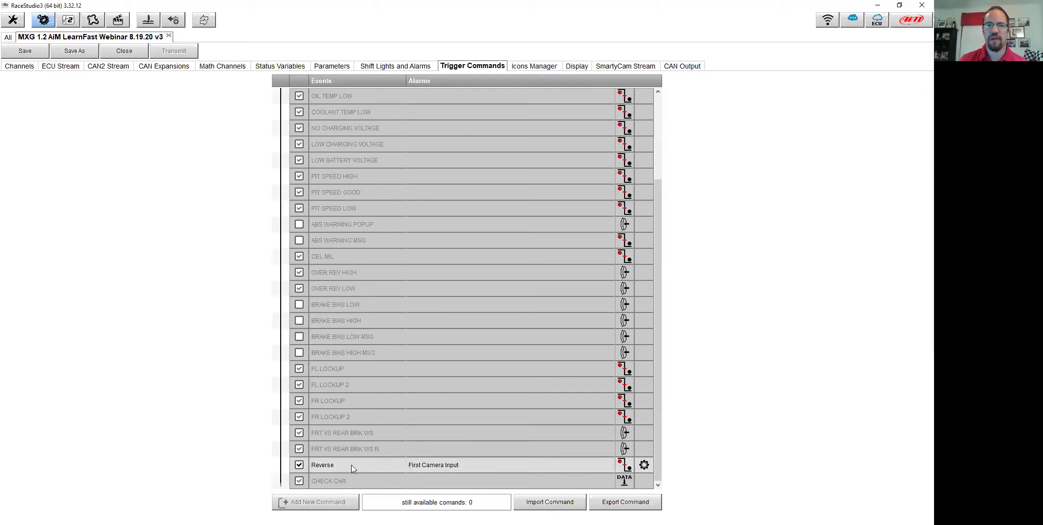
- Review the warning icon definitions, the shift light and alarm setup, and the RACE display page
click(534, 68)
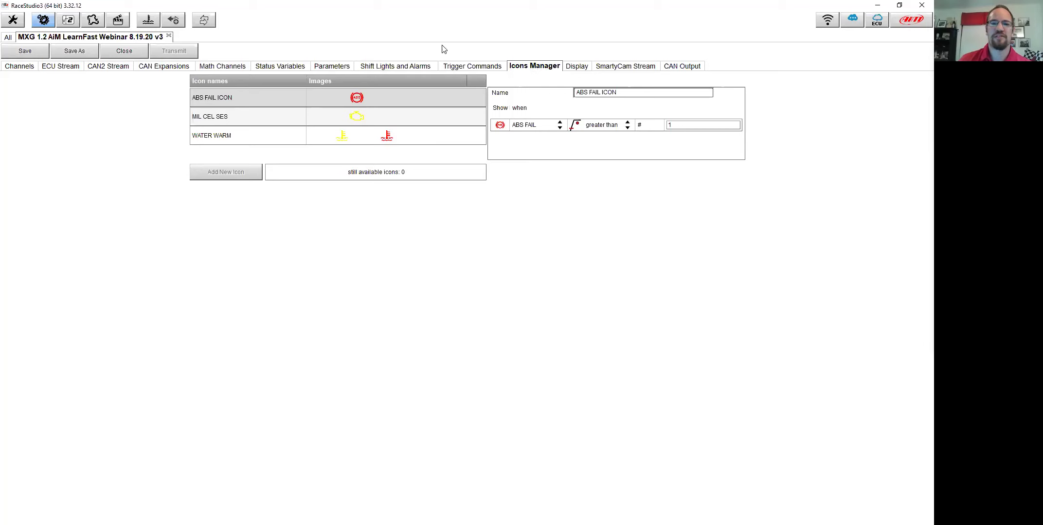
click(402, 68)
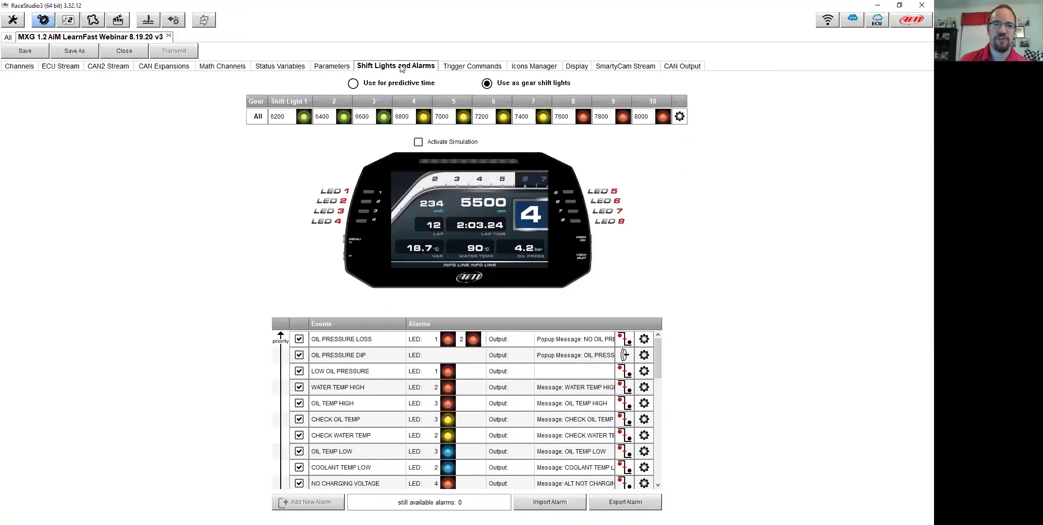
click(579, 68)
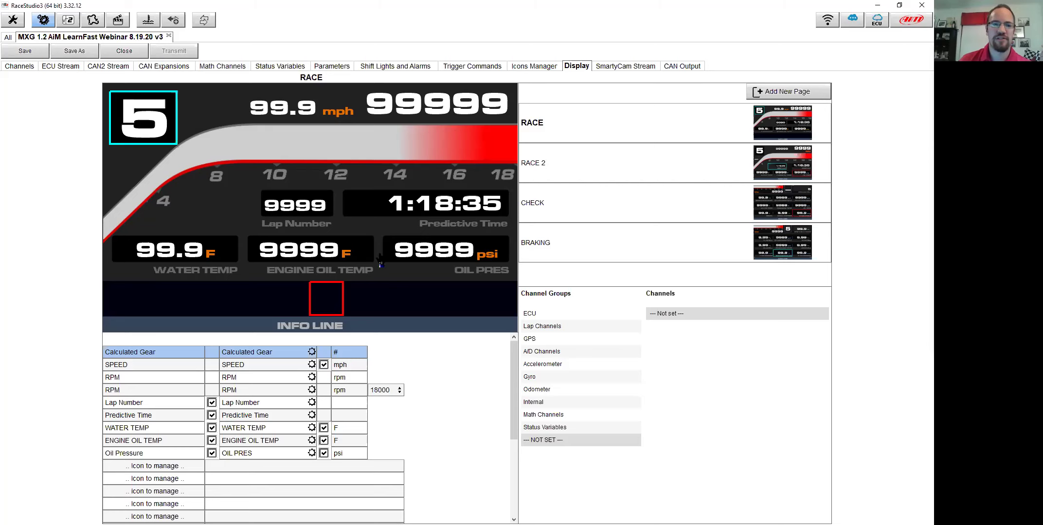
- Switch the OIL PRESSURE DIP alarm's popup duration to until alarm end, set it back to 30 seconds, and save the alarm
click(394, 68)
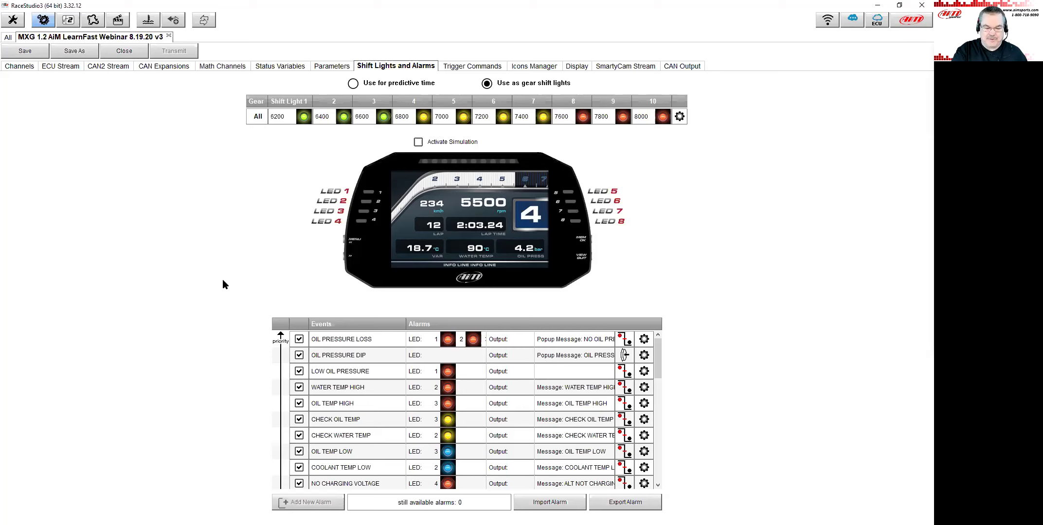
double_click(366, 355)
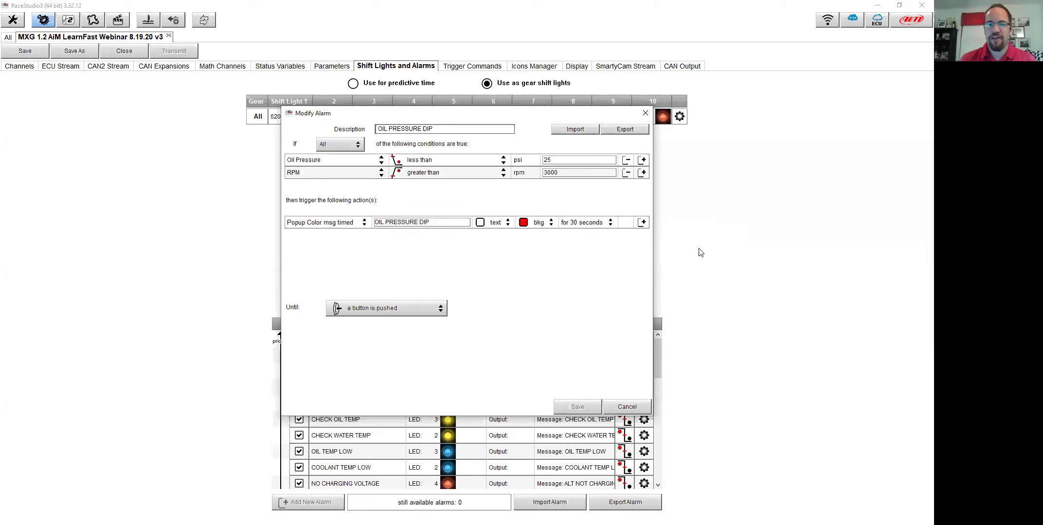
click(600, 223)
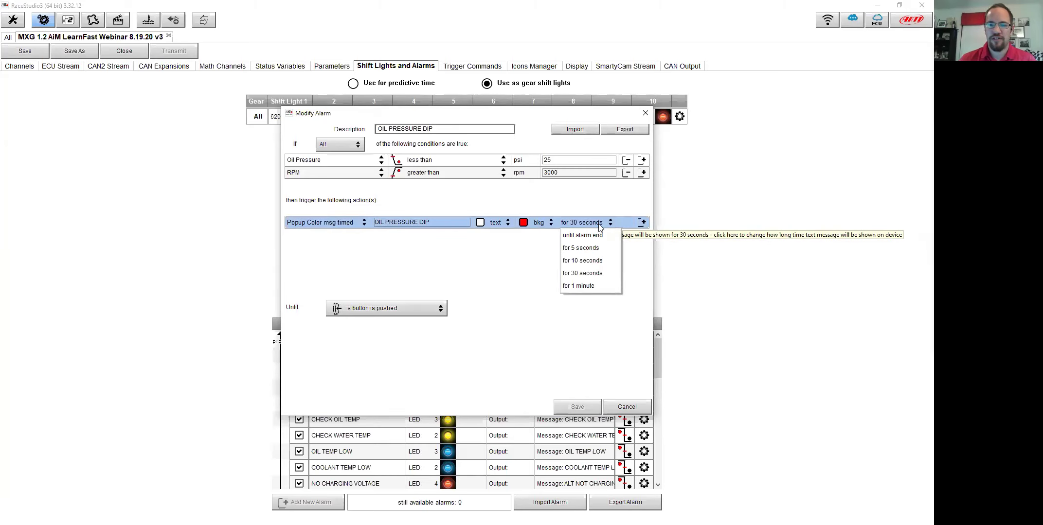
click(596, 235)
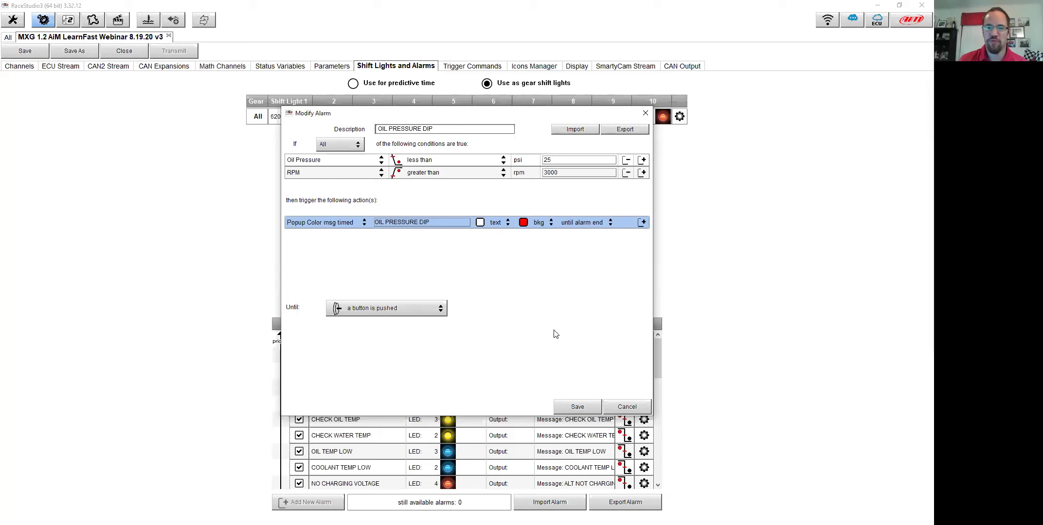
click(601, 222)
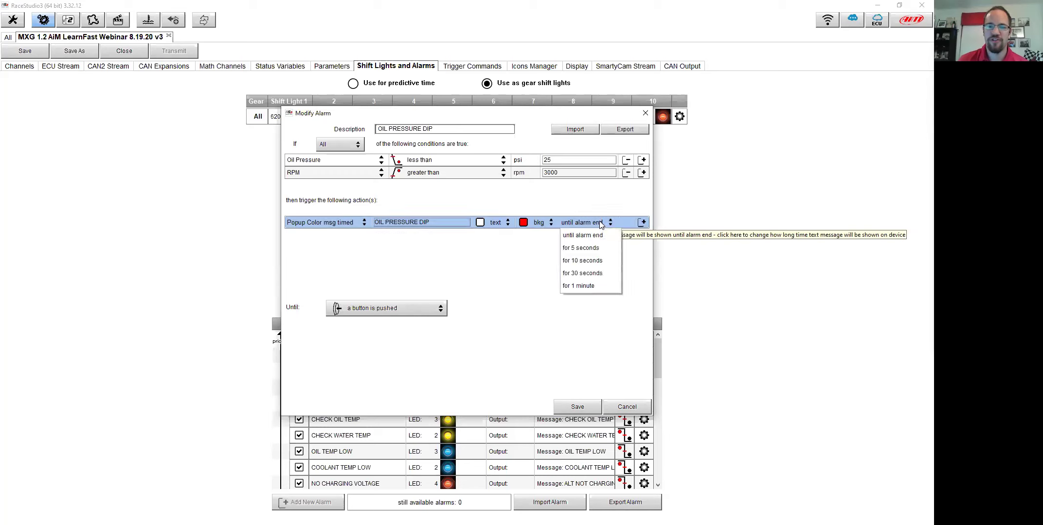
click(590, 274)
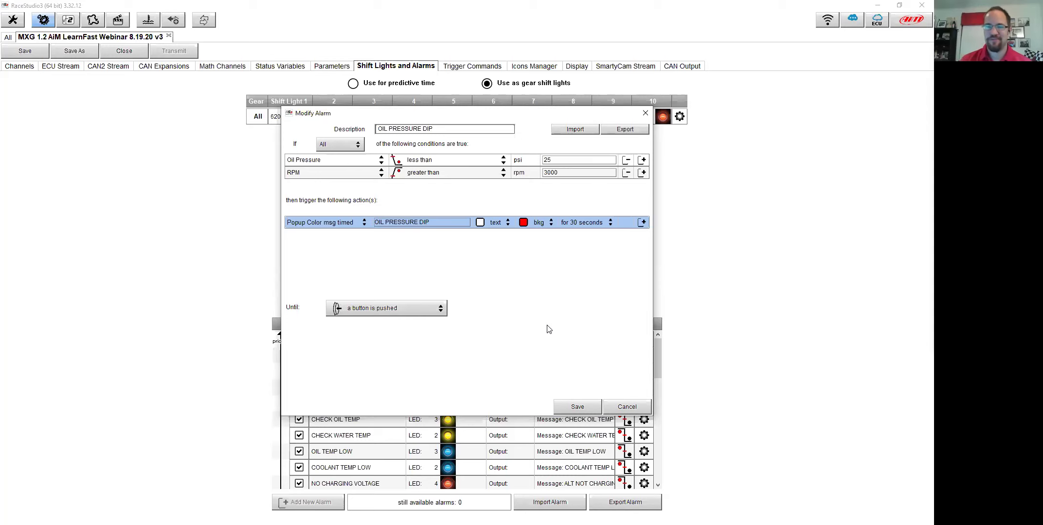
click(578, 407)
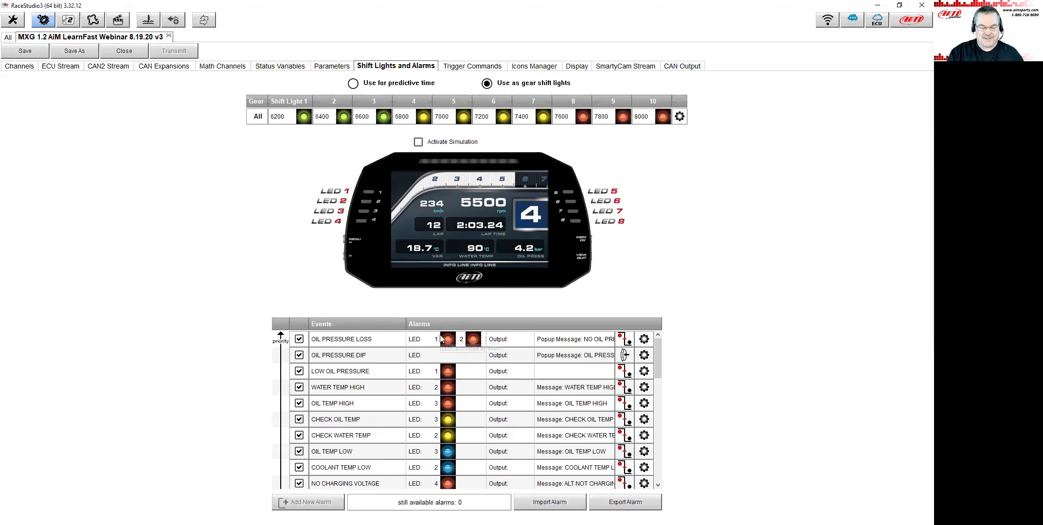
- Examine the LOW BATTERY VOLTAGE alarm's conditions and triggered actions, and close it without saving
scroll(441, 355, down, 1)
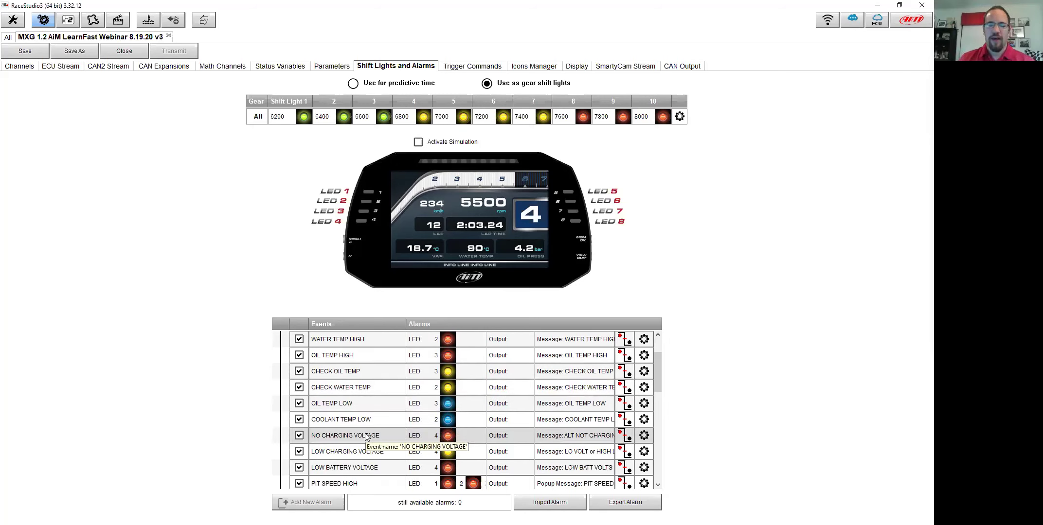
scroll(411, 369, up, 1)
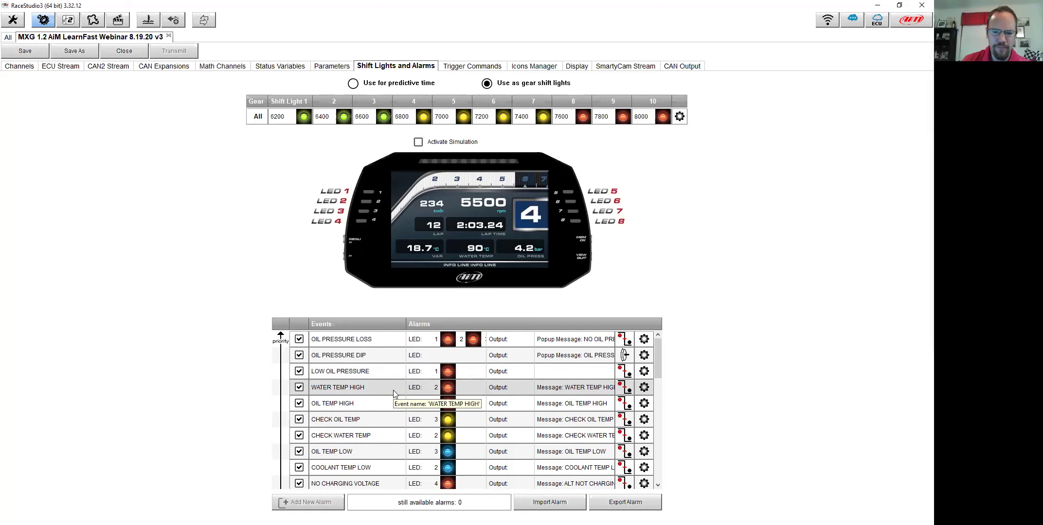
scroll(394, 394, down, 1)
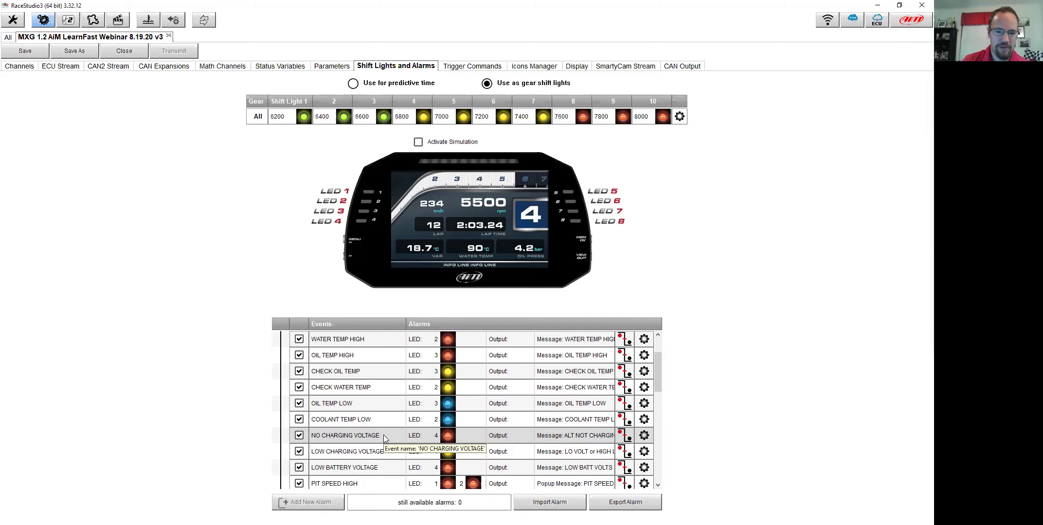
double_click(372, 469)
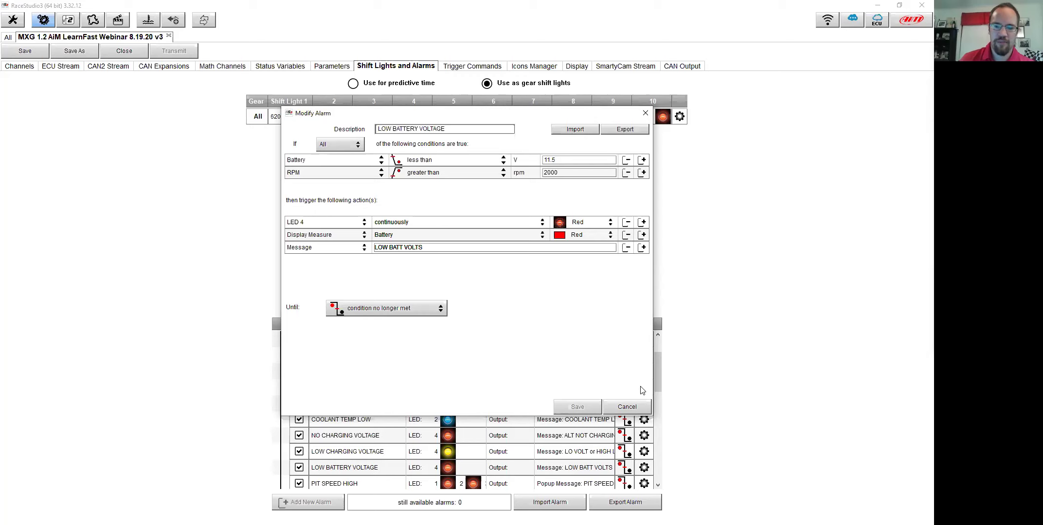
click(629, 408)
- Examine the COOLANT TEMP LOW and LOW CHARGING VOLTAGE alarms' conditions and actions, closing each without saving
click(644, 419)
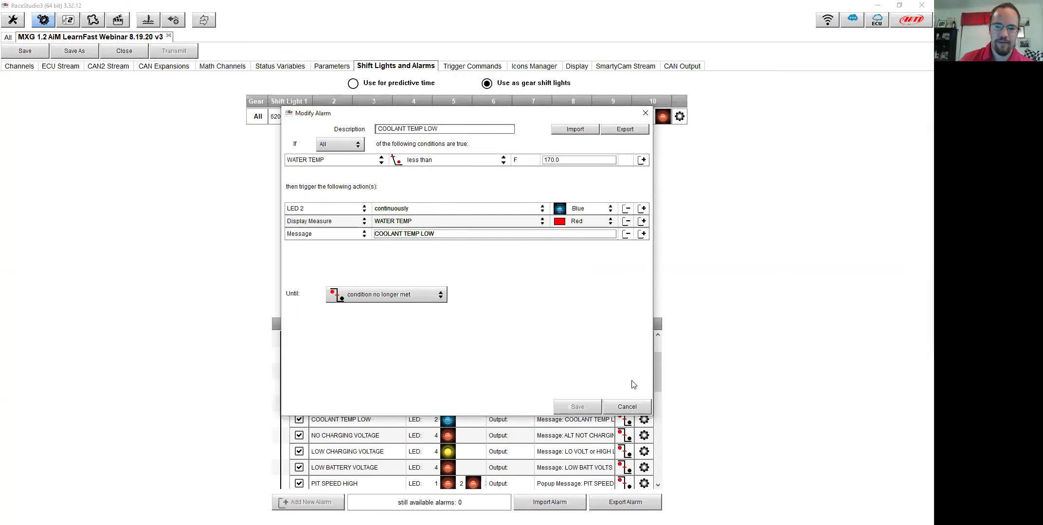
click(624, 409)
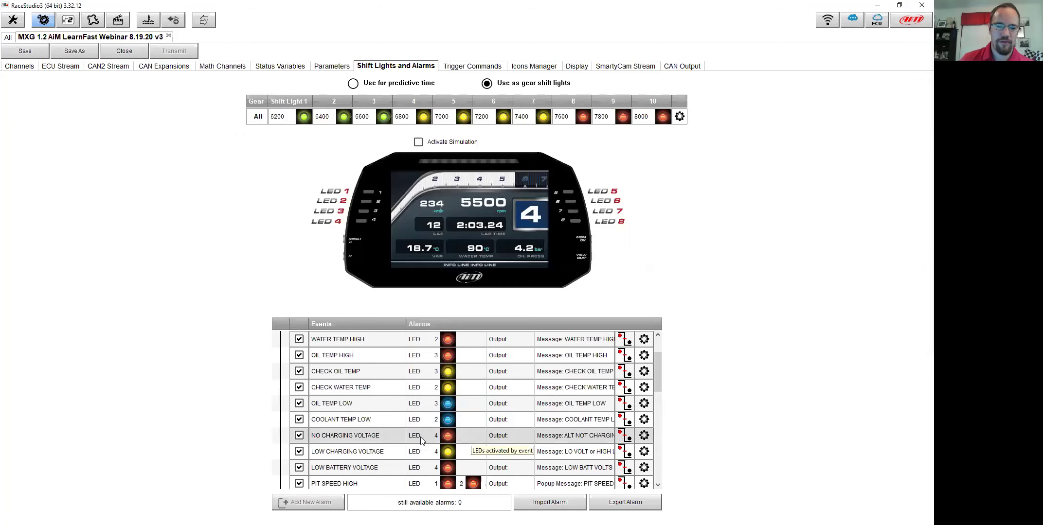
double_click(350, 455)
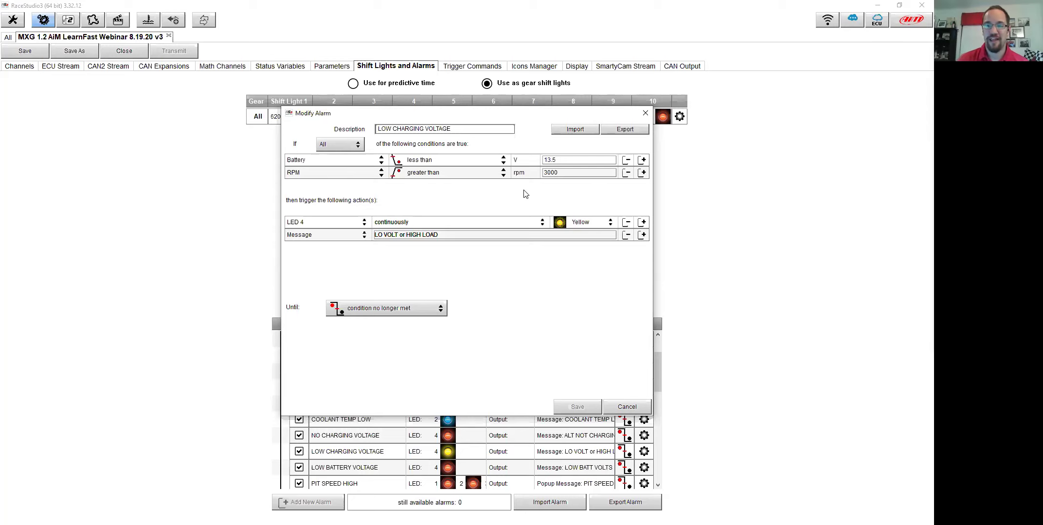
click(636, 407)
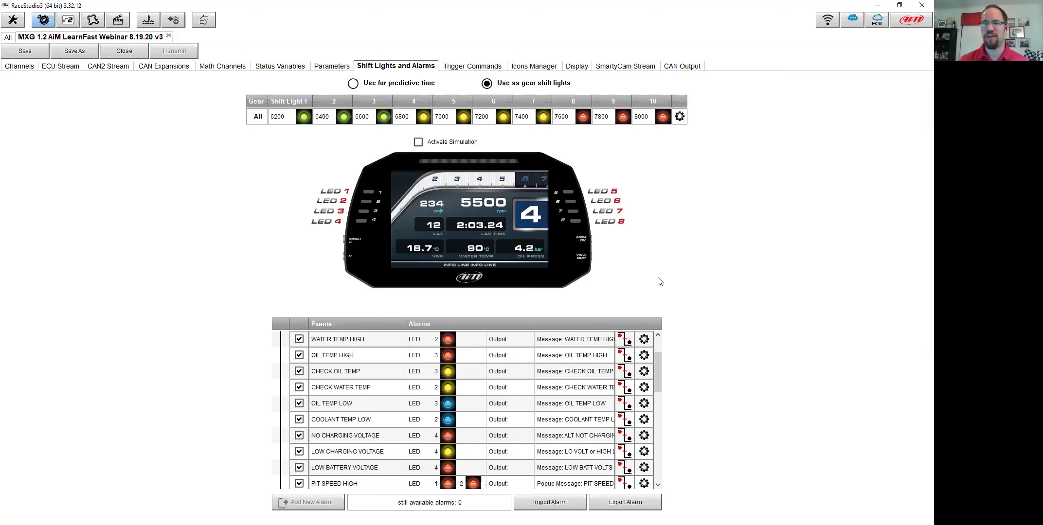
- Examine the PIT SPEED LOW alarm's speed and gear conditions, LED actions and popup message, and close it without saving
scroll(564, 363, down, 1)
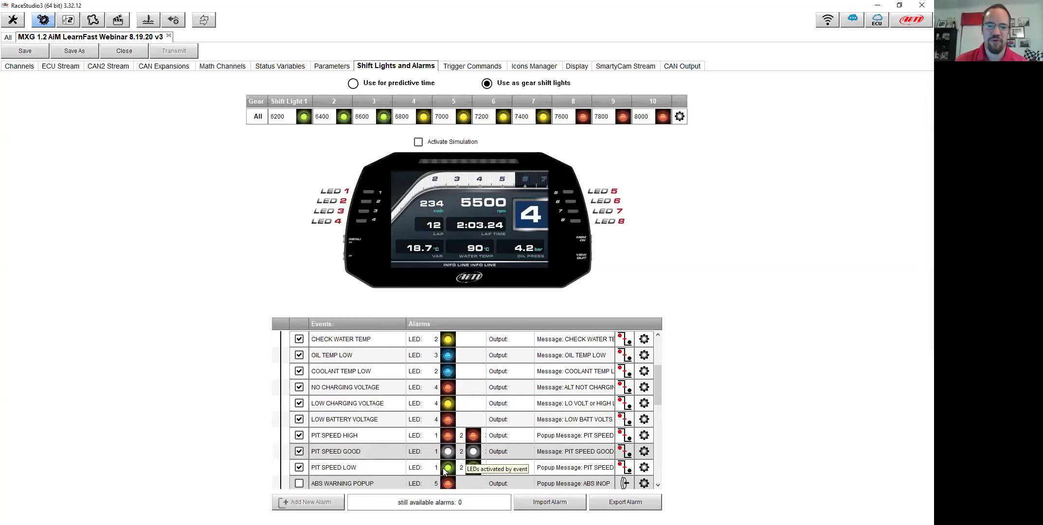
double_click(365, 465)
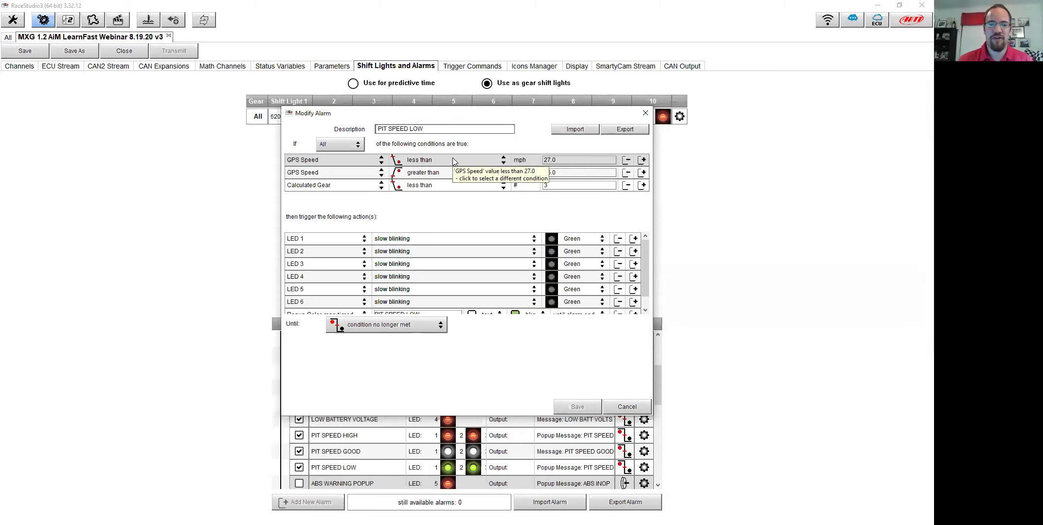
scroll(535, 284, down, 1)
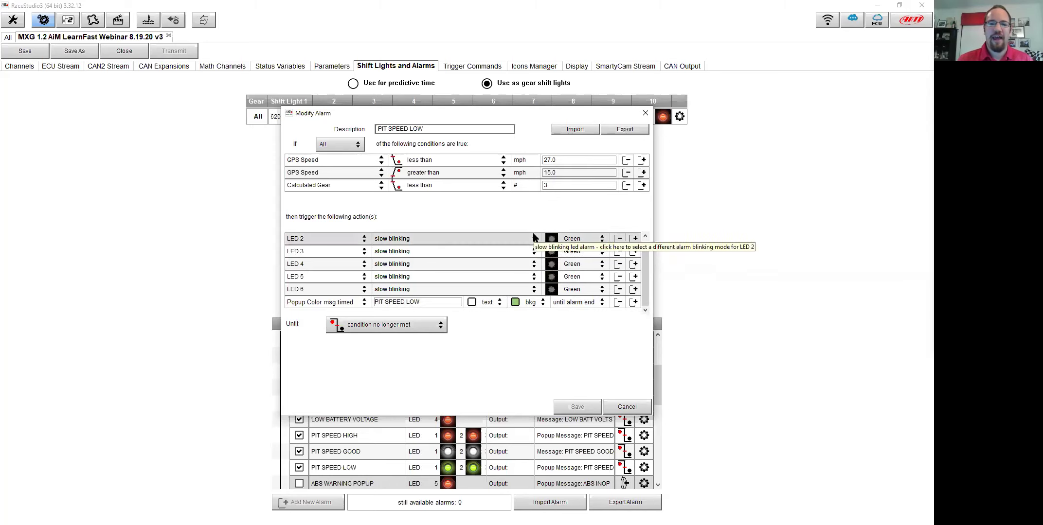
click(626, 408)
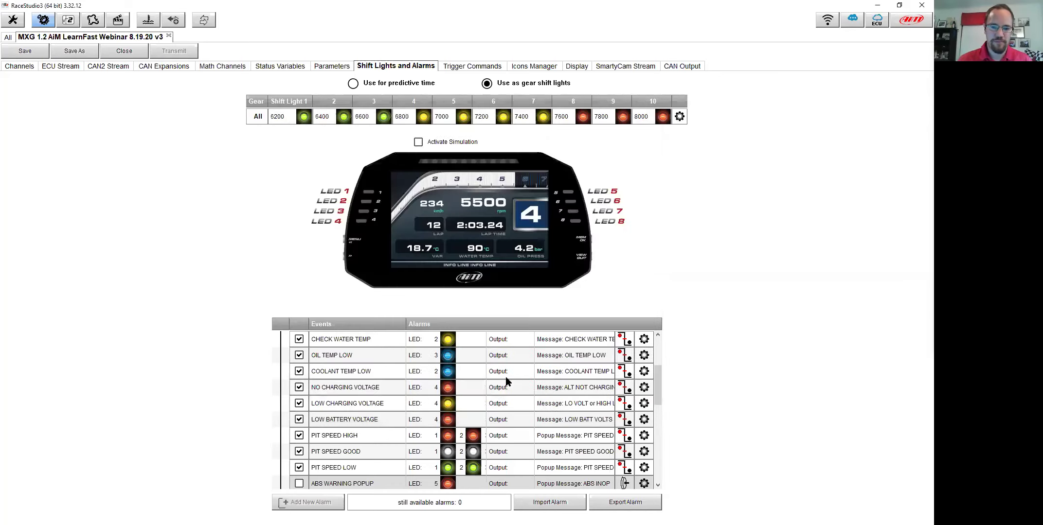
- Examine the PIT SPEED GOOD alarm's conditions, LED actions and message, and close it without saving
double_click(476, 457)
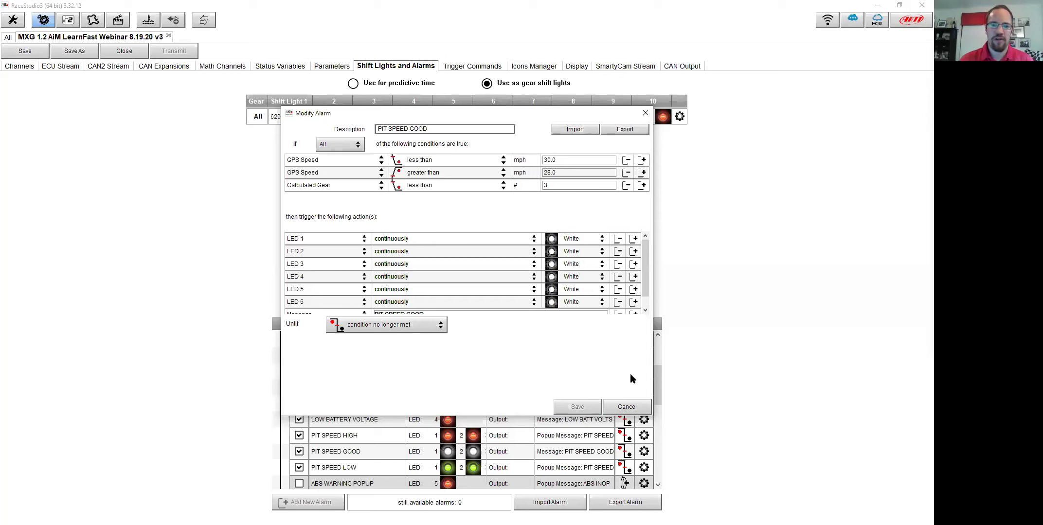
scroll(527, 267, down, 1)
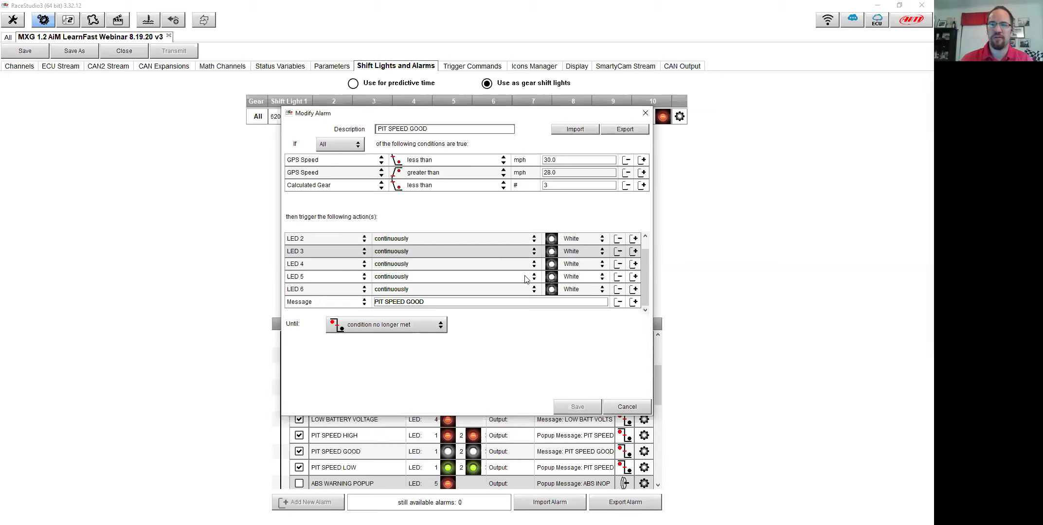
click(527, 278)
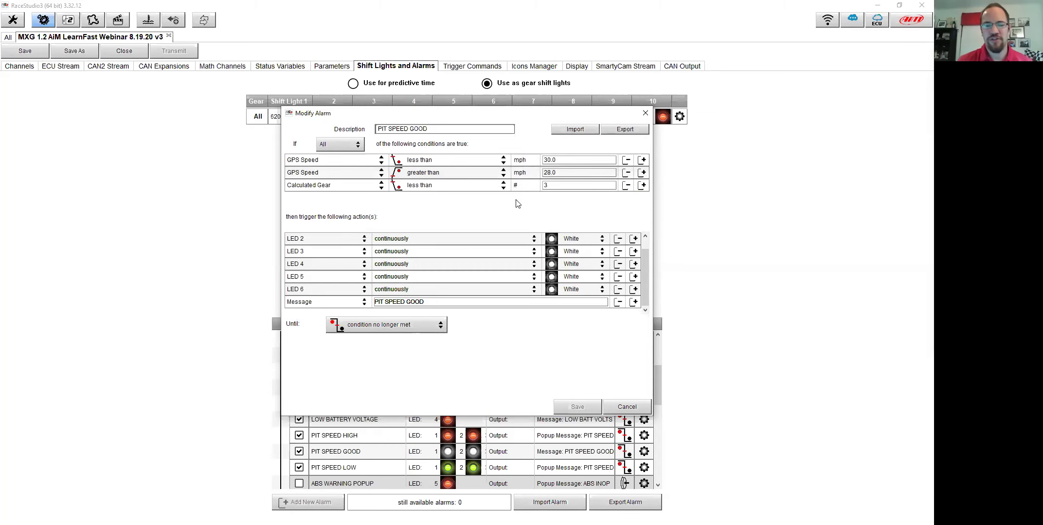
click(627, 407)
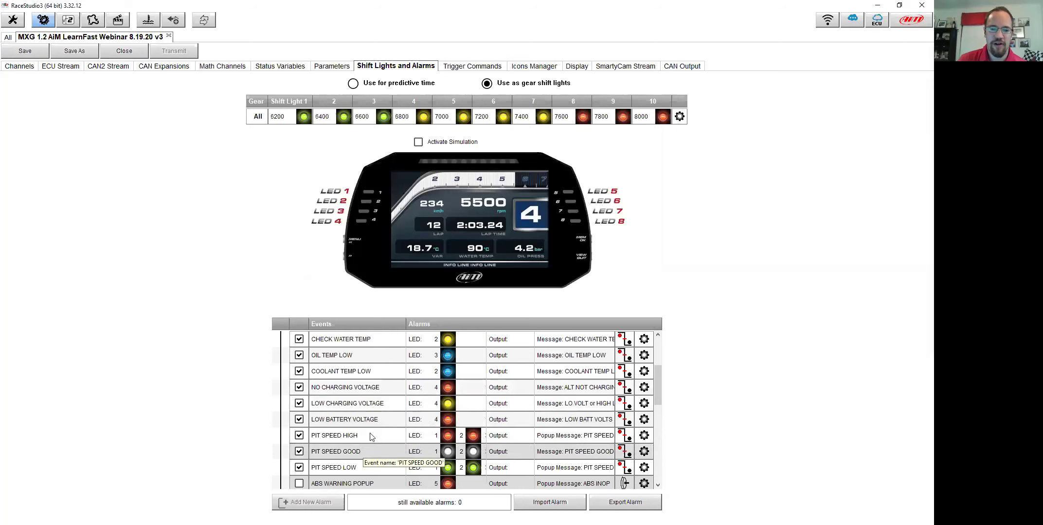
- Examine the PIT SPEED HIGH alarm's conditions, LED actions and popup message, and close it without saving
double_click(376, 436)
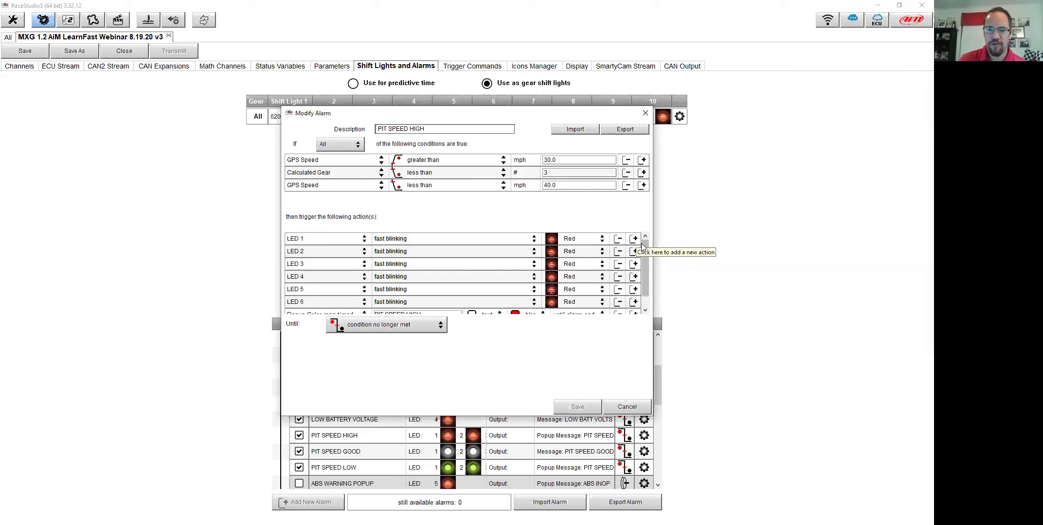
drag(644, 252, 644, 266)
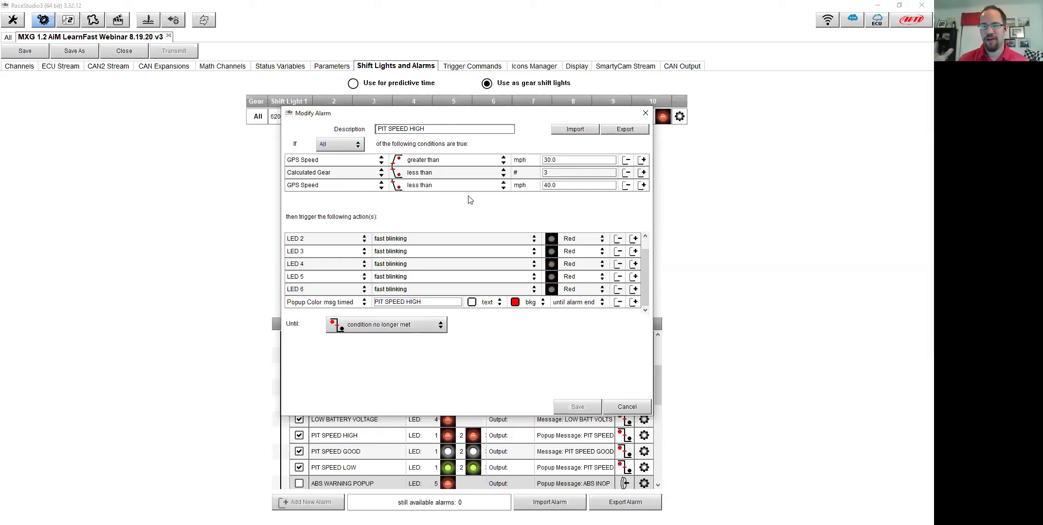
click(631, 410)
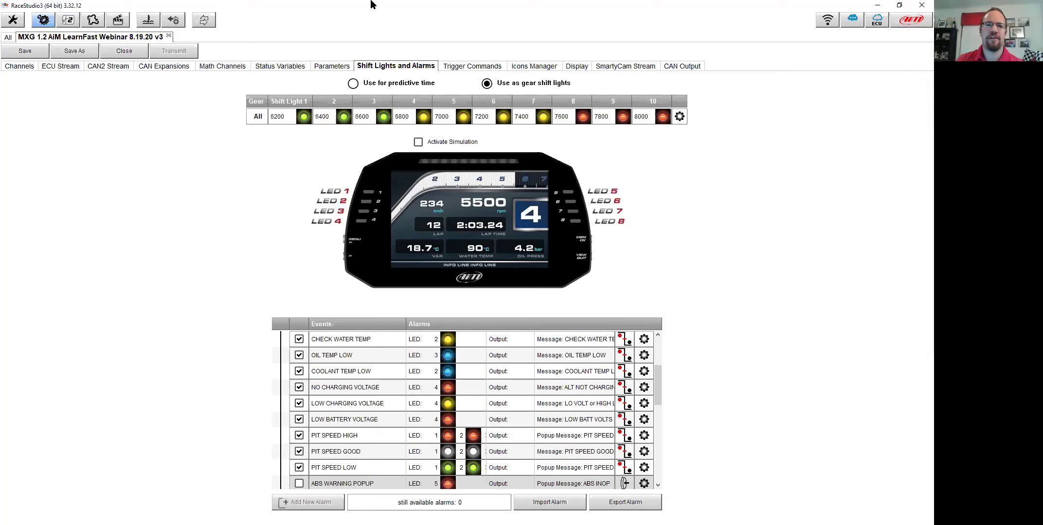
- Review the conditions that define the OVER REV and OVER LIMIT status variables
click(282, 67)
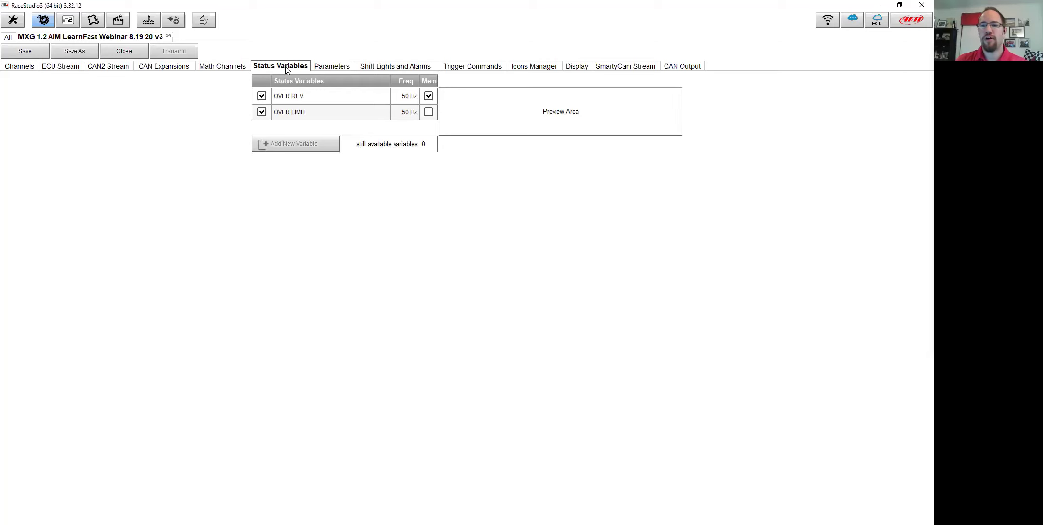
double_click(328, 96)
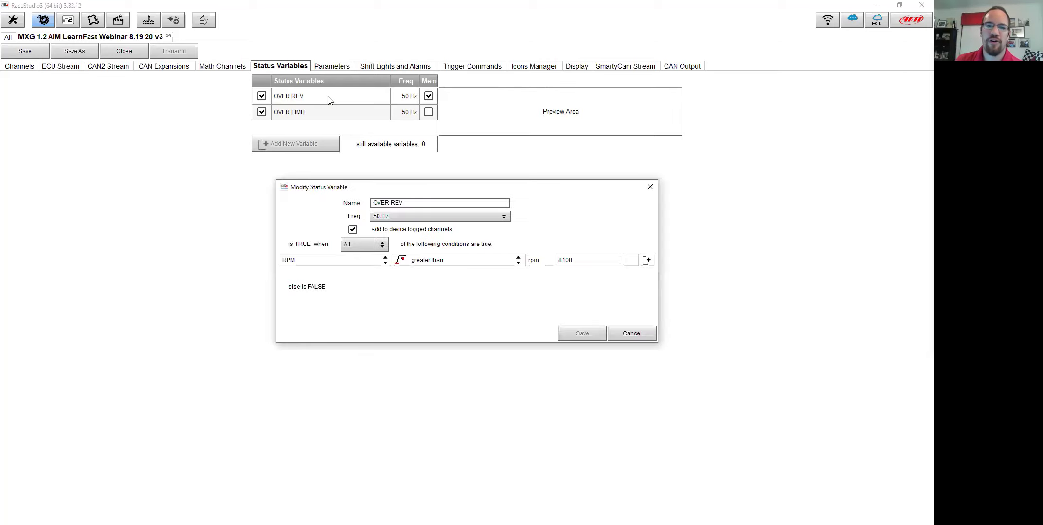
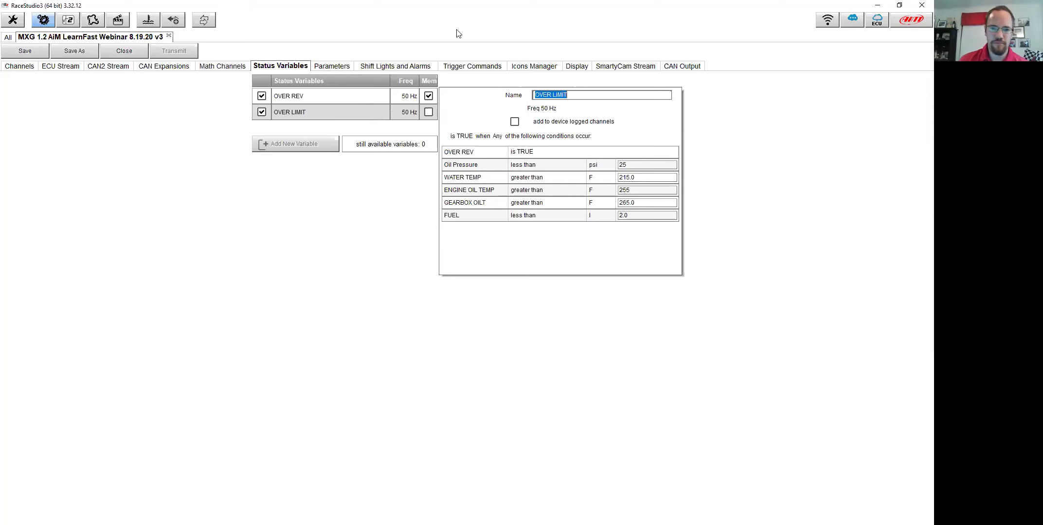
- Examine the CHECK CAR alarm's condition, LED action and available end conditions, and close it without saving
click(413, 65)
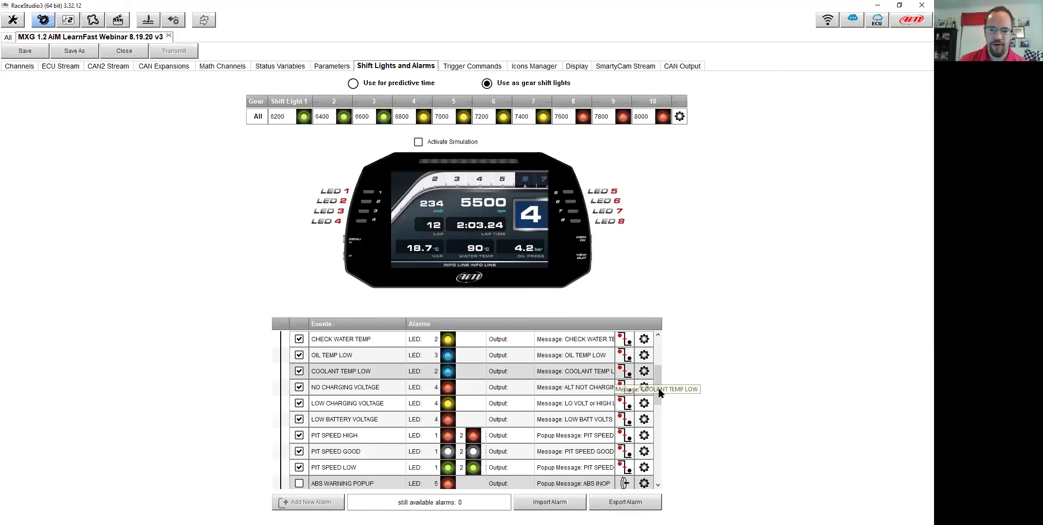
drag(656, 370, 655, 482)
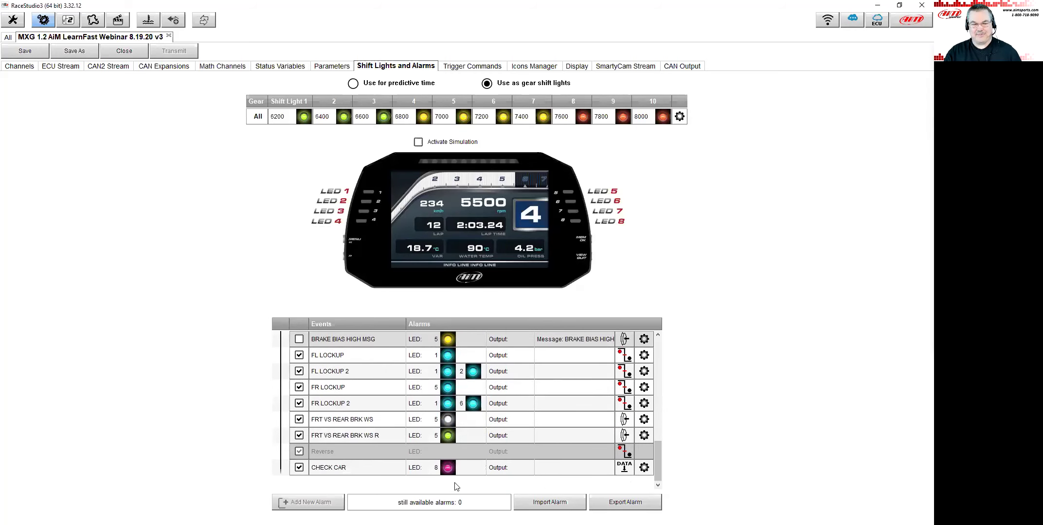
double_click(356, 465)
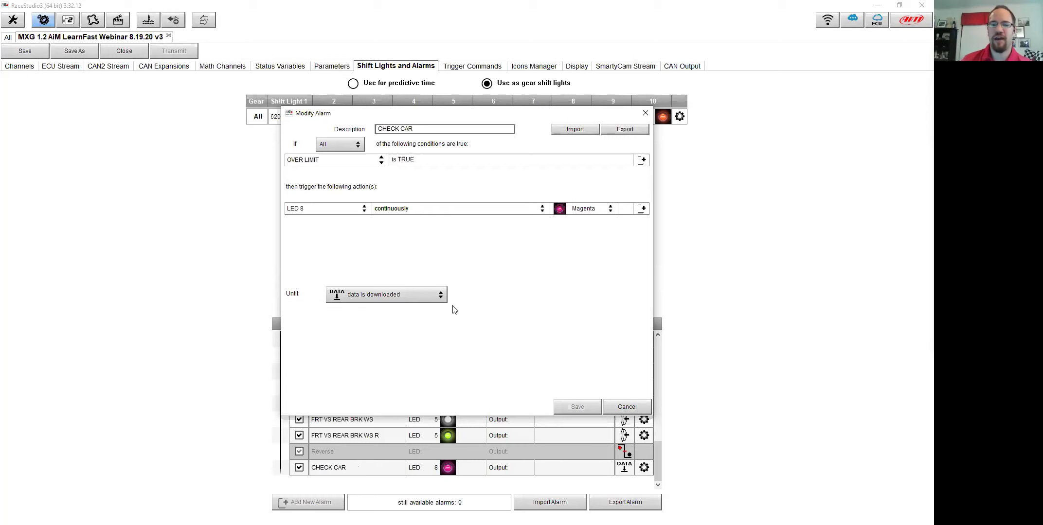
click(427, 298)
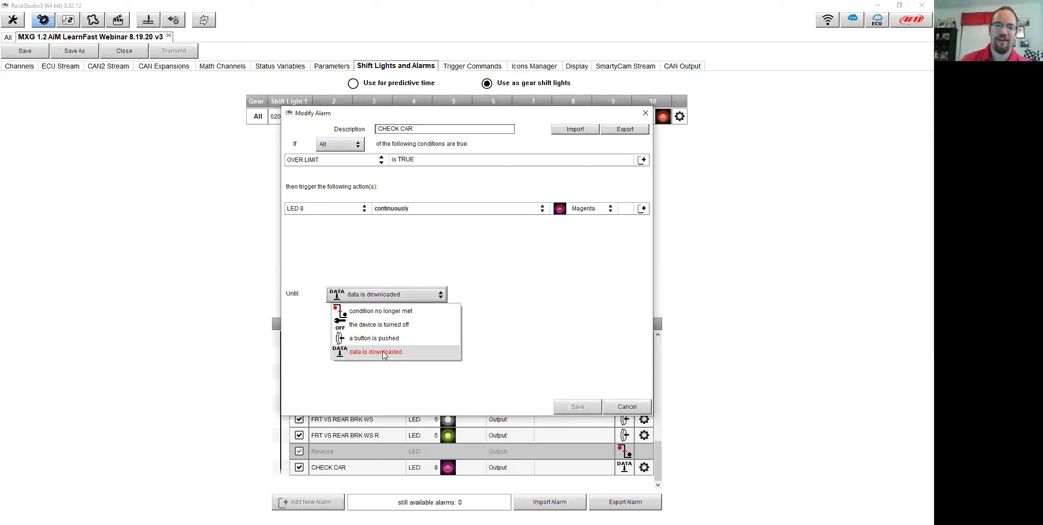
click(362, 381)
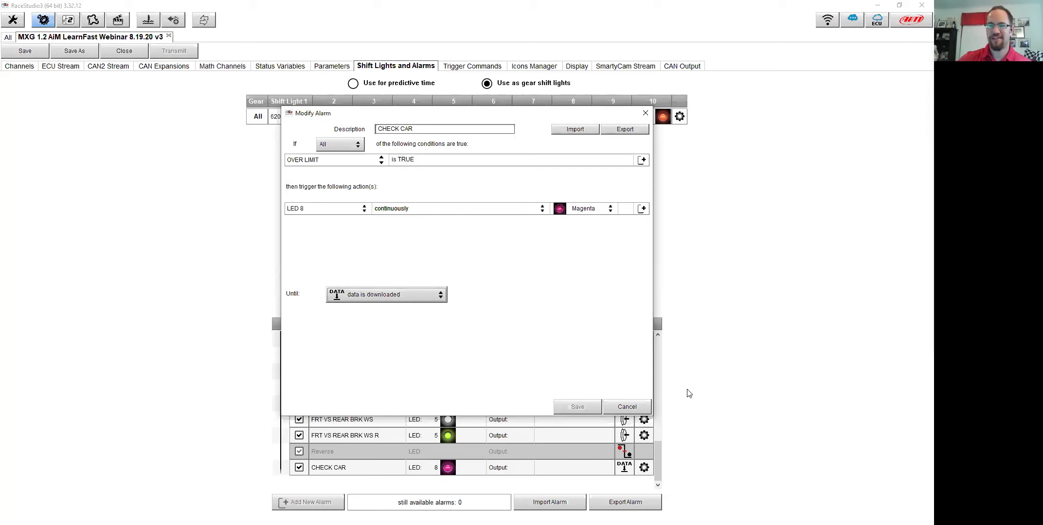
click(631, 408)
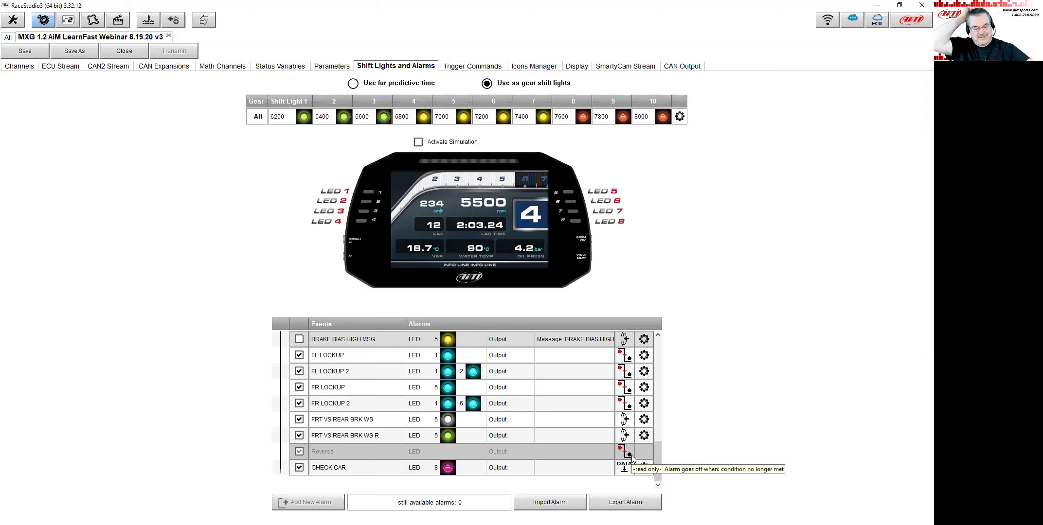
scroll(652, 451, up, 2)
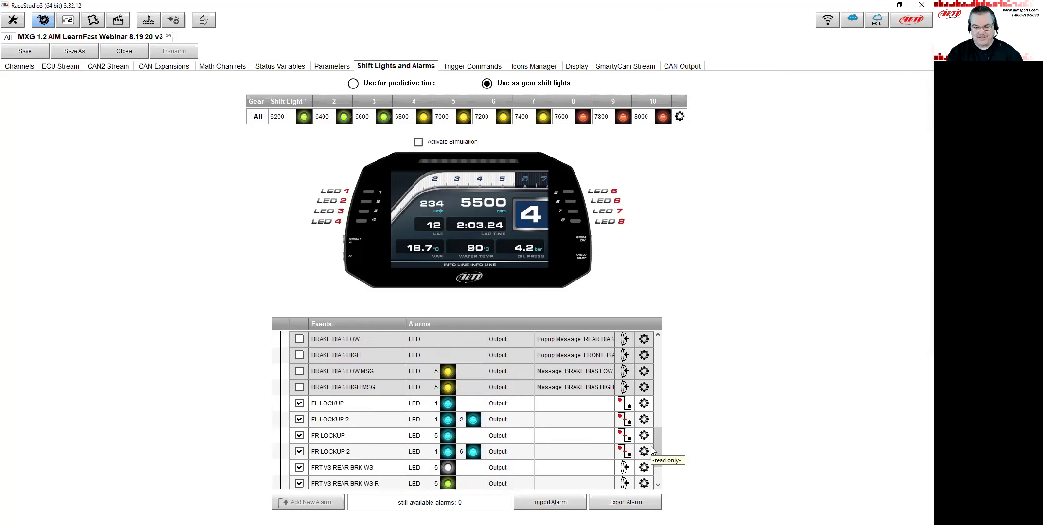
scroll(652, 452, up, 3)
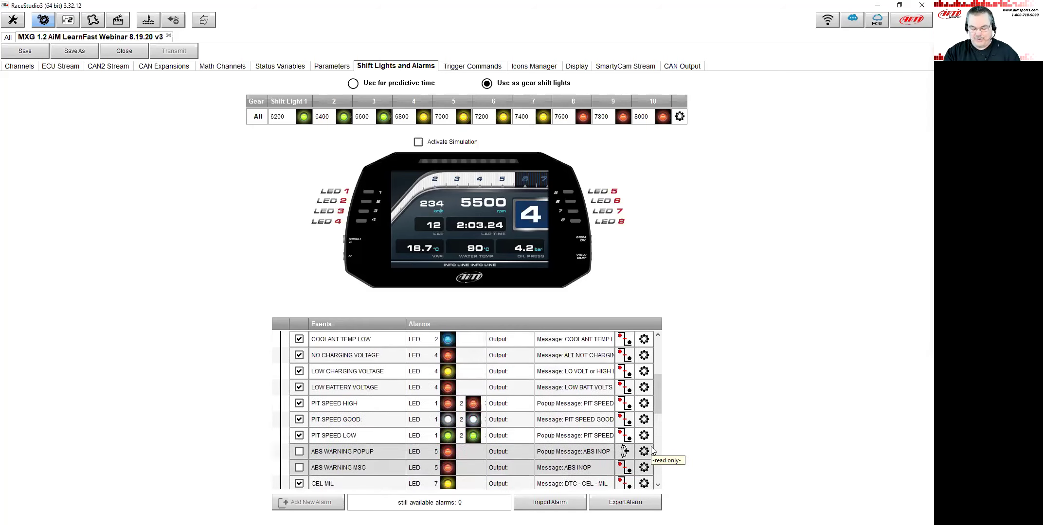
scroll(652, 452, up, 3)
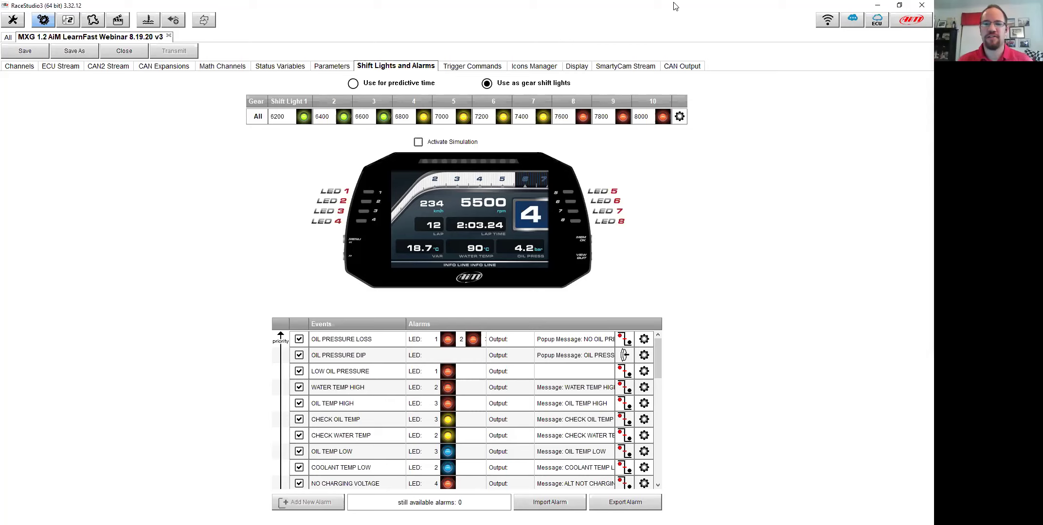
- Review the WATER WARM, MIL CEL SES and ABS FAIL ICON display conditions and the icon slots on the RACE display page
click(548, 70)
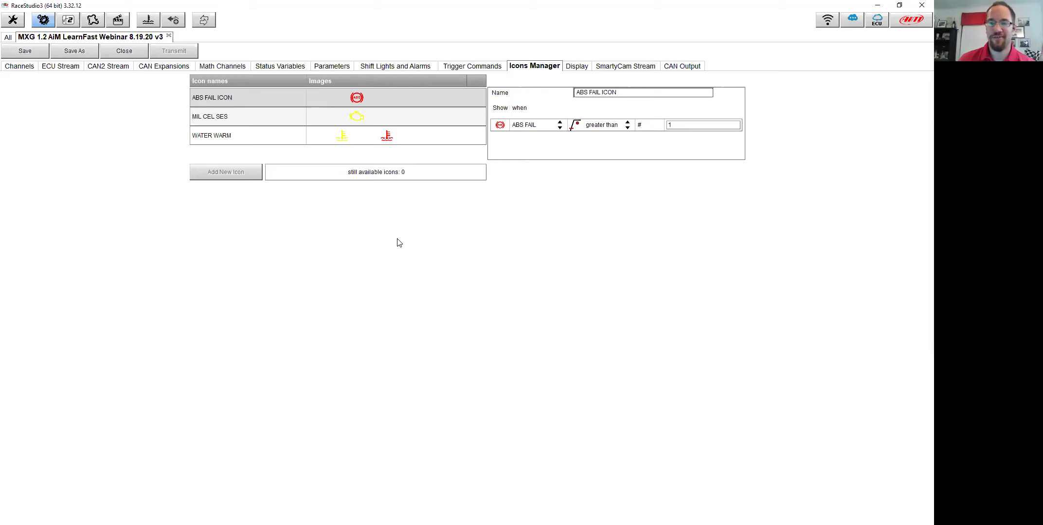
click(363, 133)
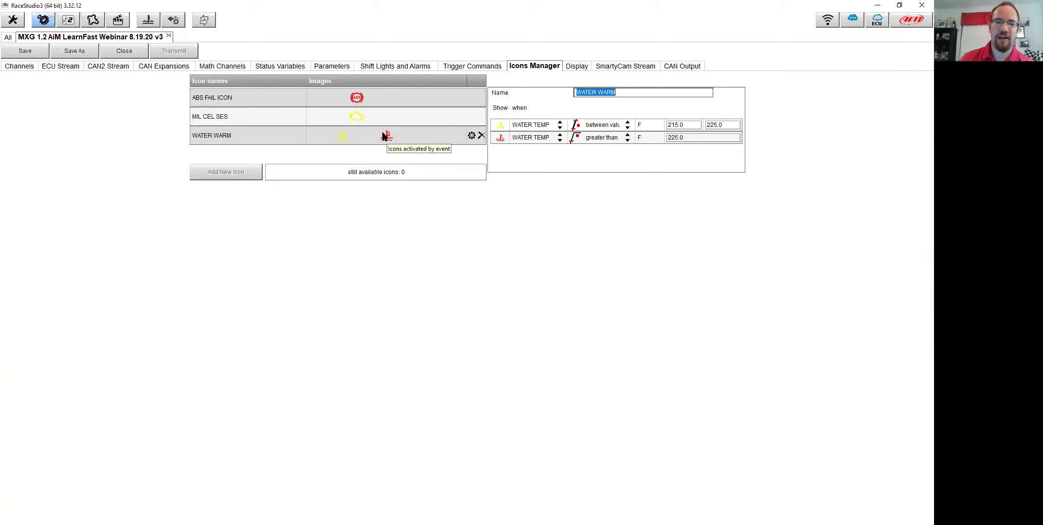
click(362, 114)
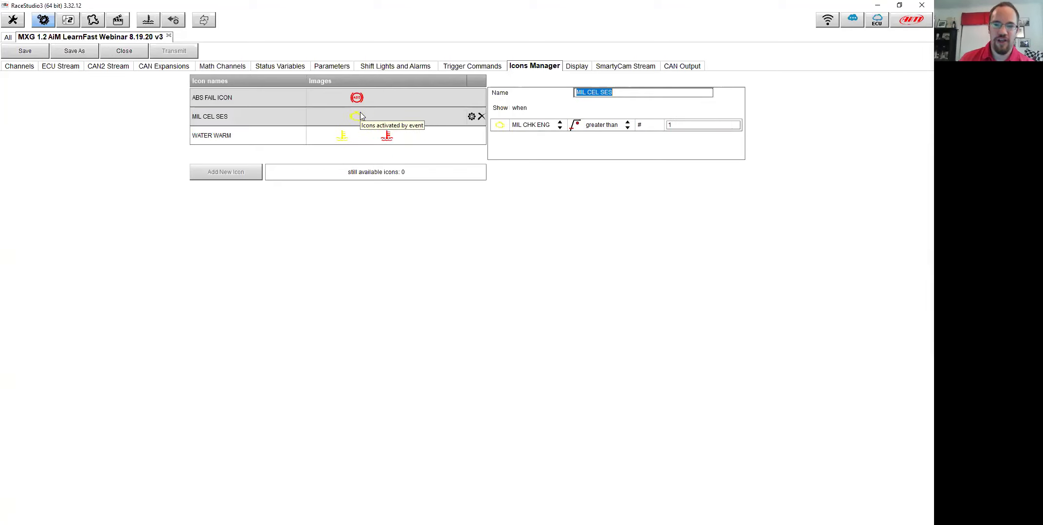
click(360, 98)
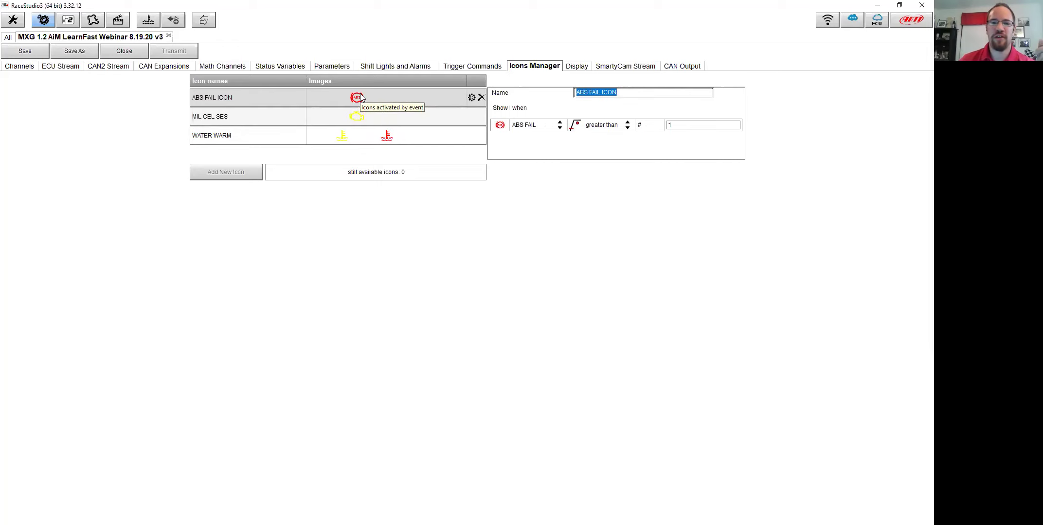
click(578, 66)
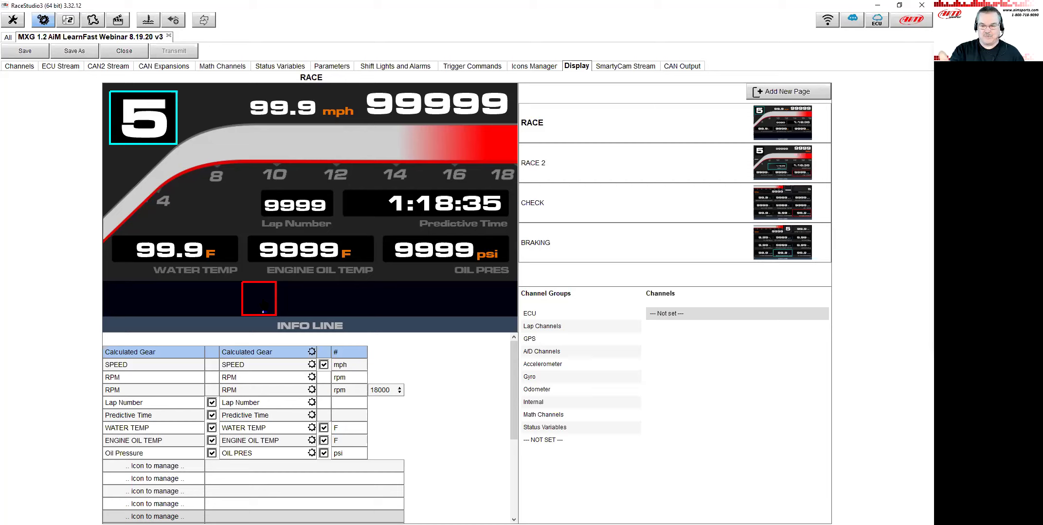
click(363, 288)
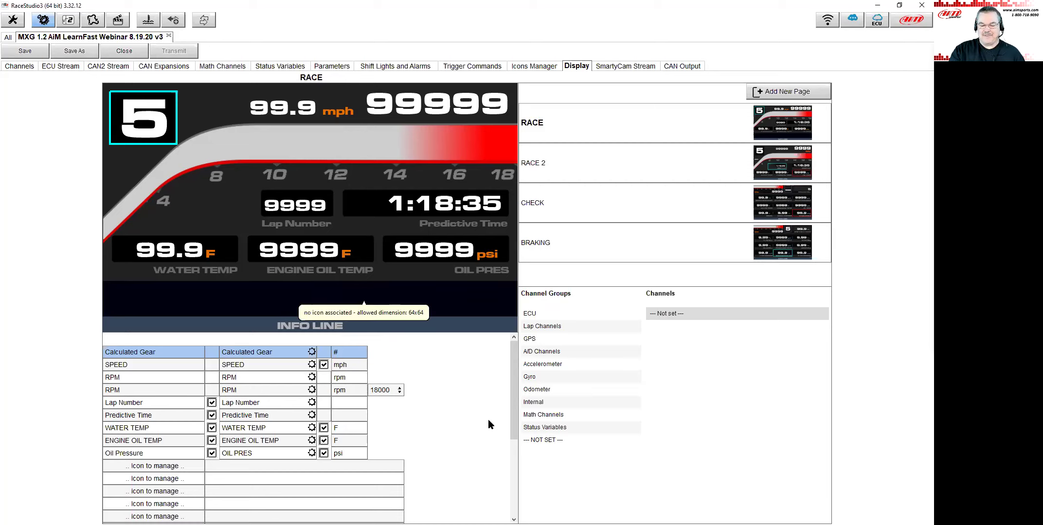